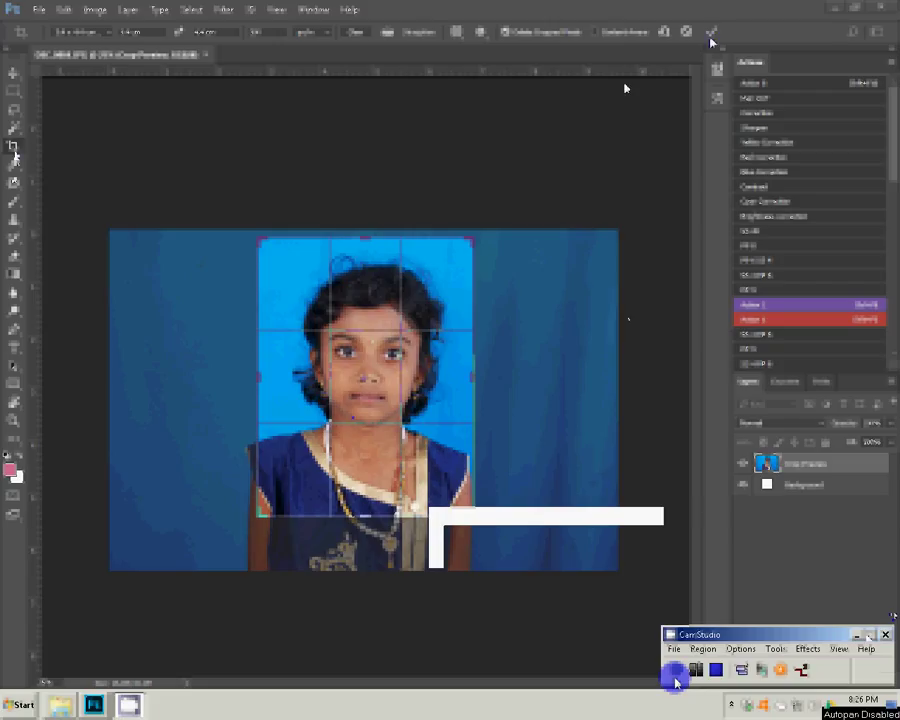
Step: Commit the crop frame around the girl's head and shoulders and confirm the crop
left_click(14, 148)
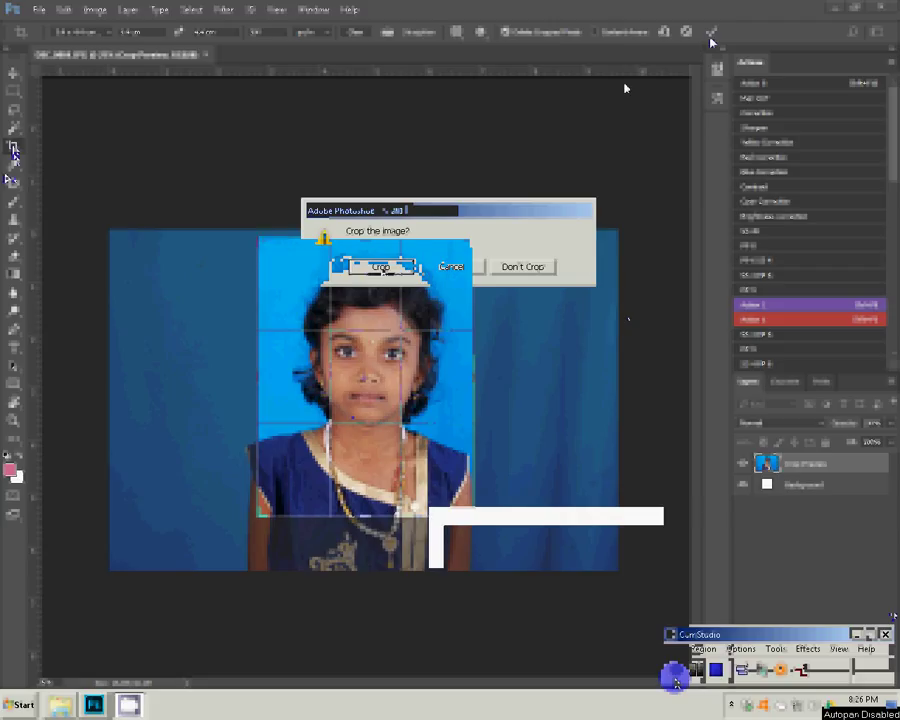
key("Return")
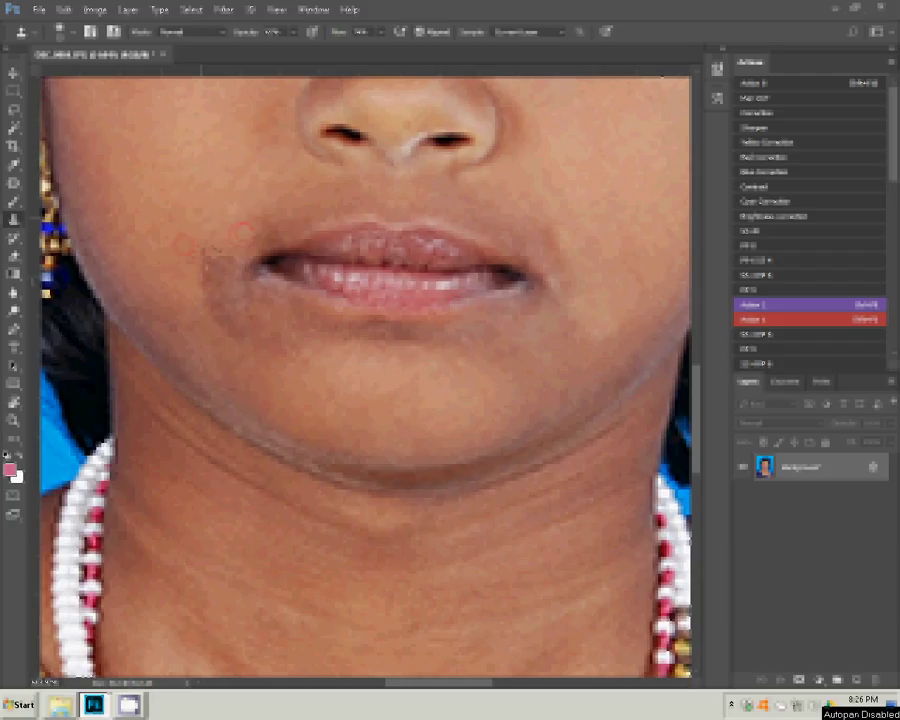
Step: Clone clean skin over the marks beside the mouth, then adjust the portrait's Levels
left_click(210, 284)
left_click(217, 294)
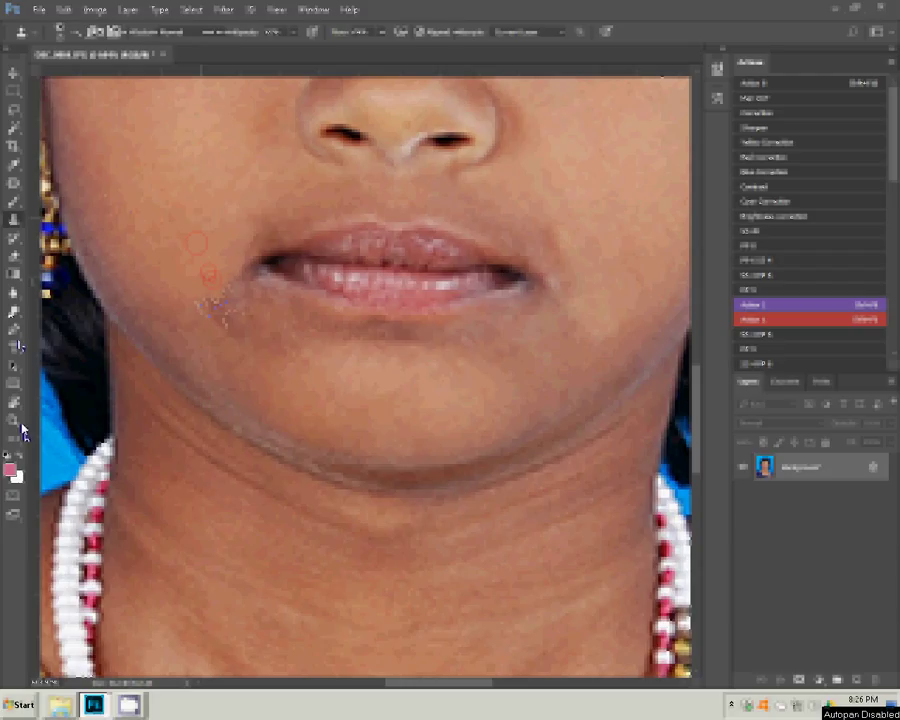
key("alt+shift")
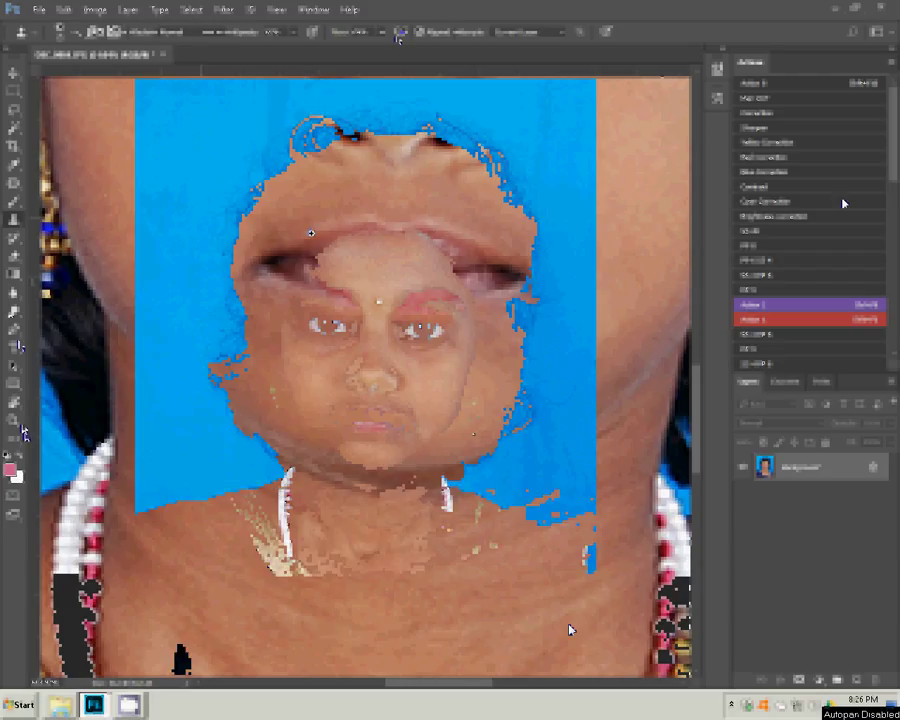
key("ctrl+l")
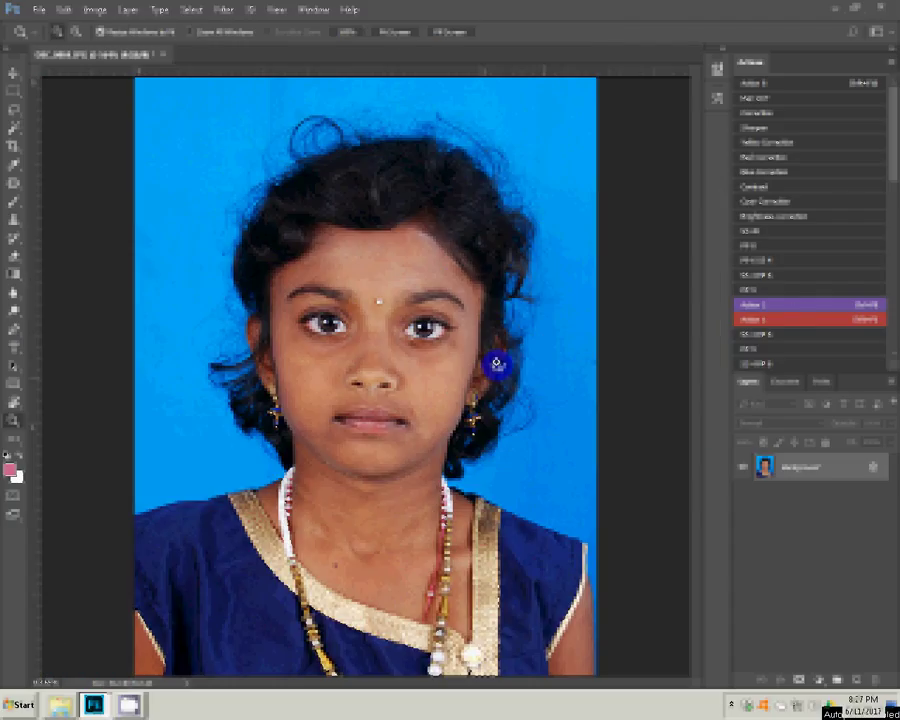
Step: Run the recorded passport layout action to build the eight-copy sheet
left_click(22, 295)
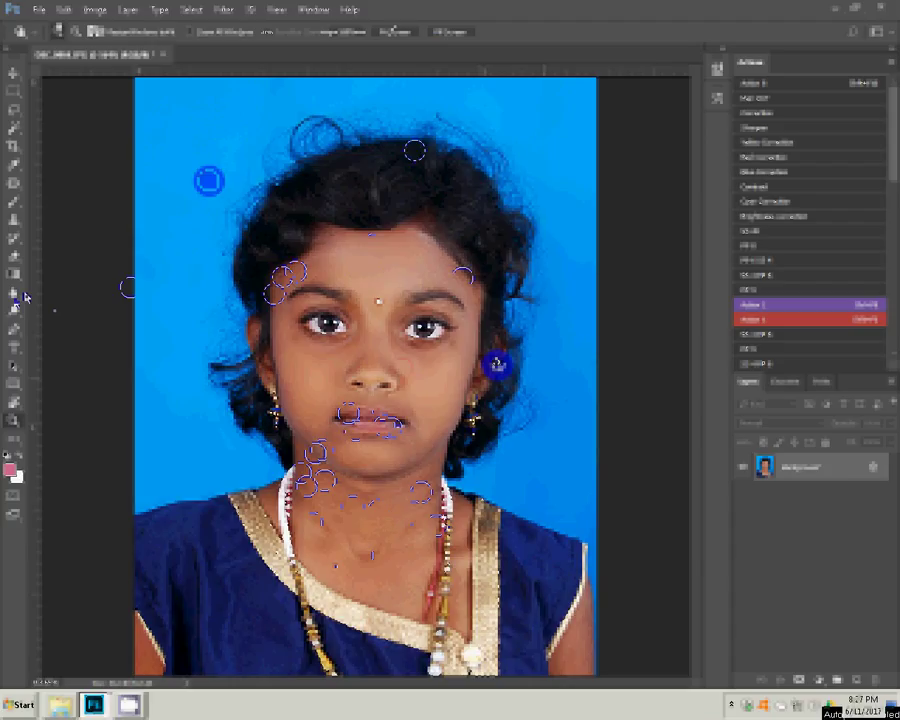
left_click(748, 245)
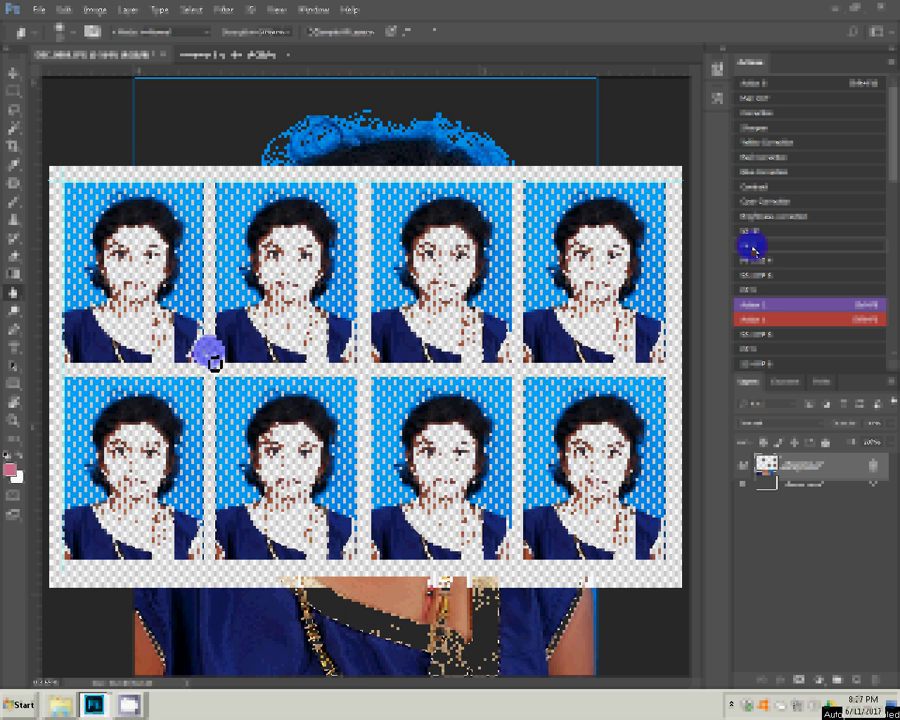
Step: Rotate the print sheet 90° clockwise and close the leftover dialog
left_click(95, 9)
mouse_move(120, 138)
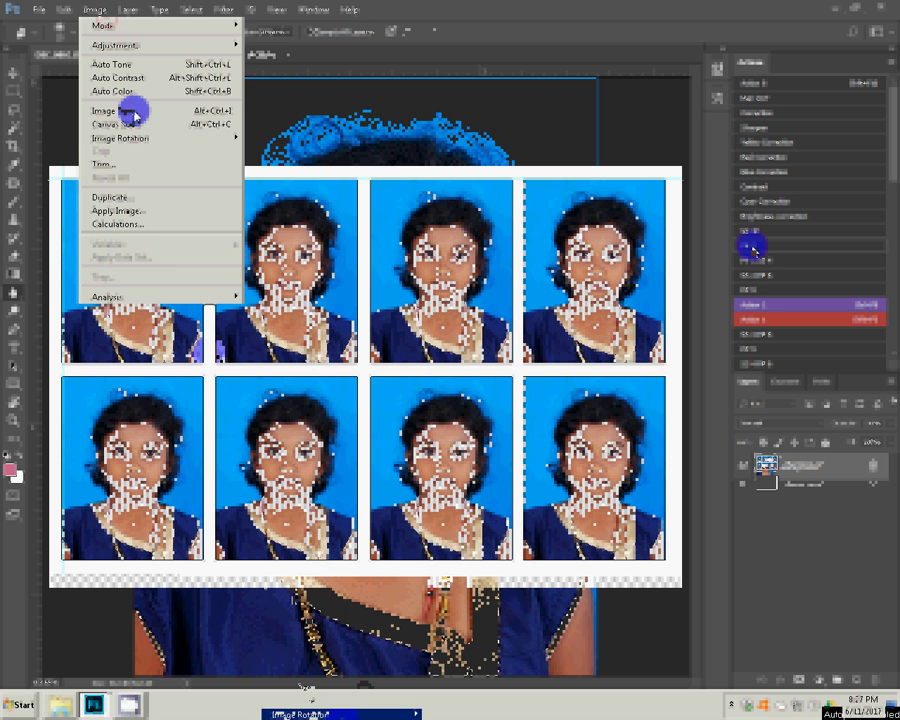
left_click(265, 150)
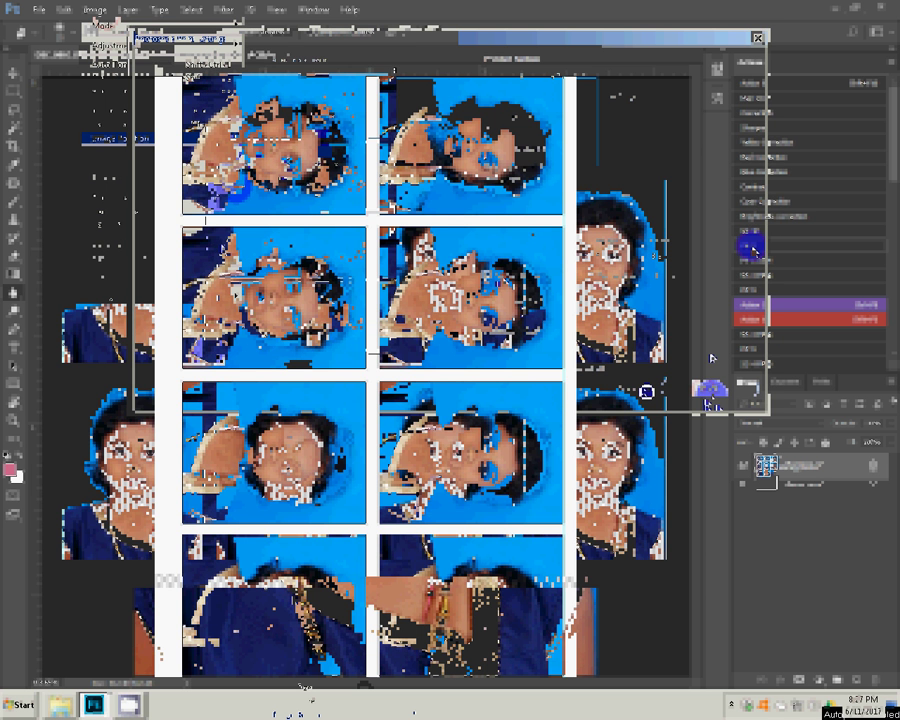
left_click(617, 376)
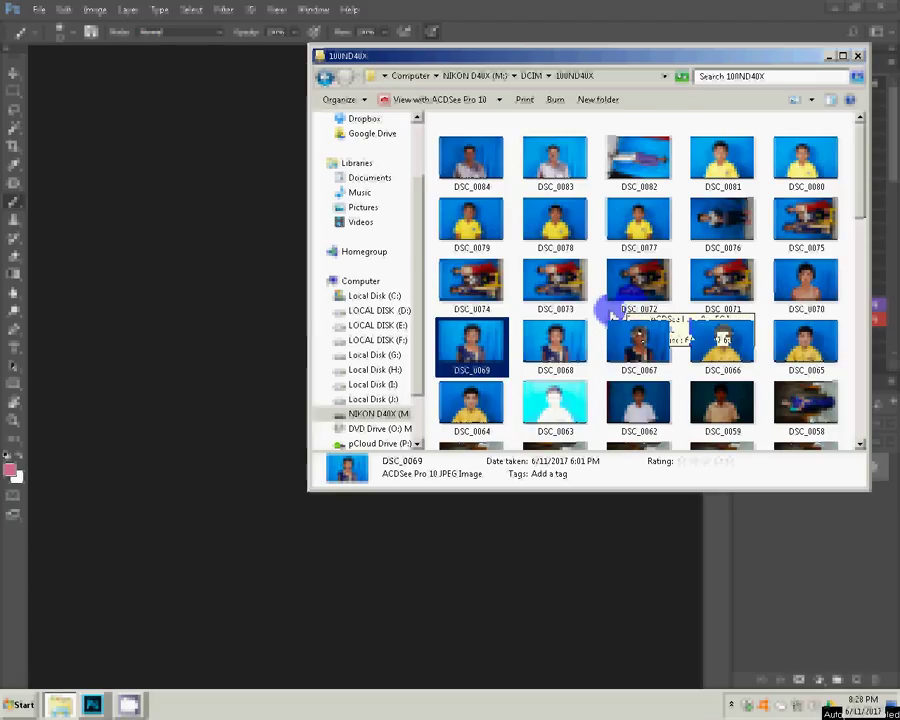
Step: Drag DSC_0076 from the 100ND40X folder into Photoshop and bring Photoshop forward
left_click(720, 228)
left_click_drag(754, 235, 135, 458)
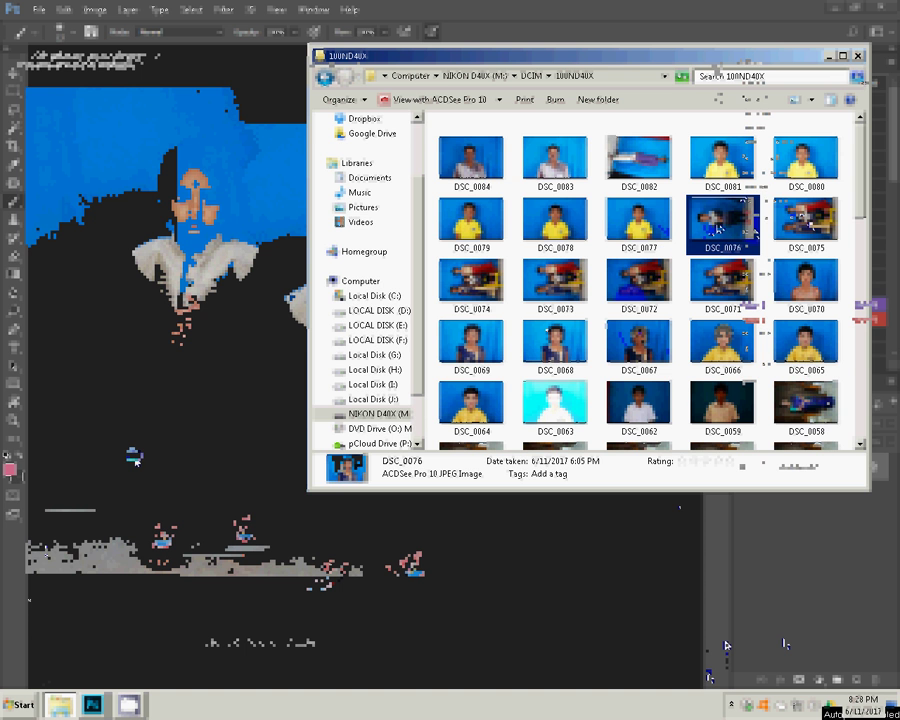
left_click(526, 569)
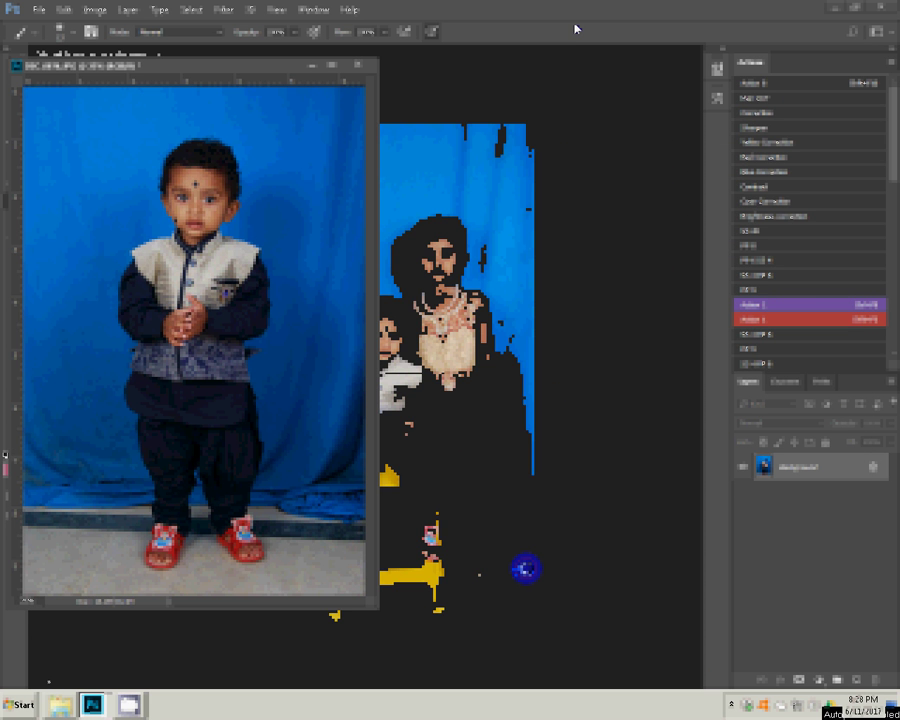
Step: Bring up the three-children photo and select the Blue correction action
left_click(366, 170)
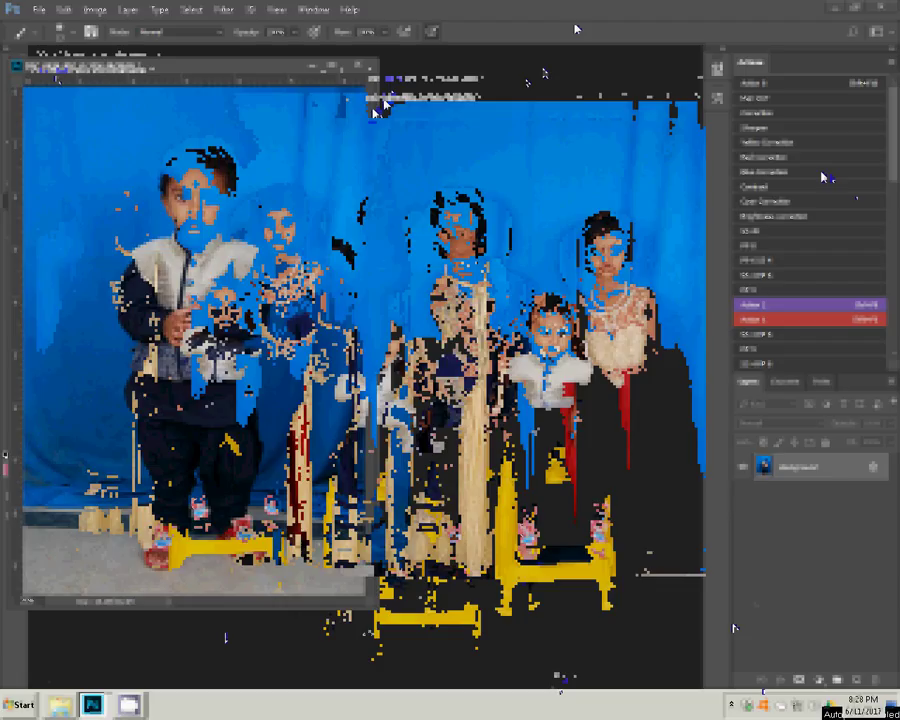
left_click(821, 174)
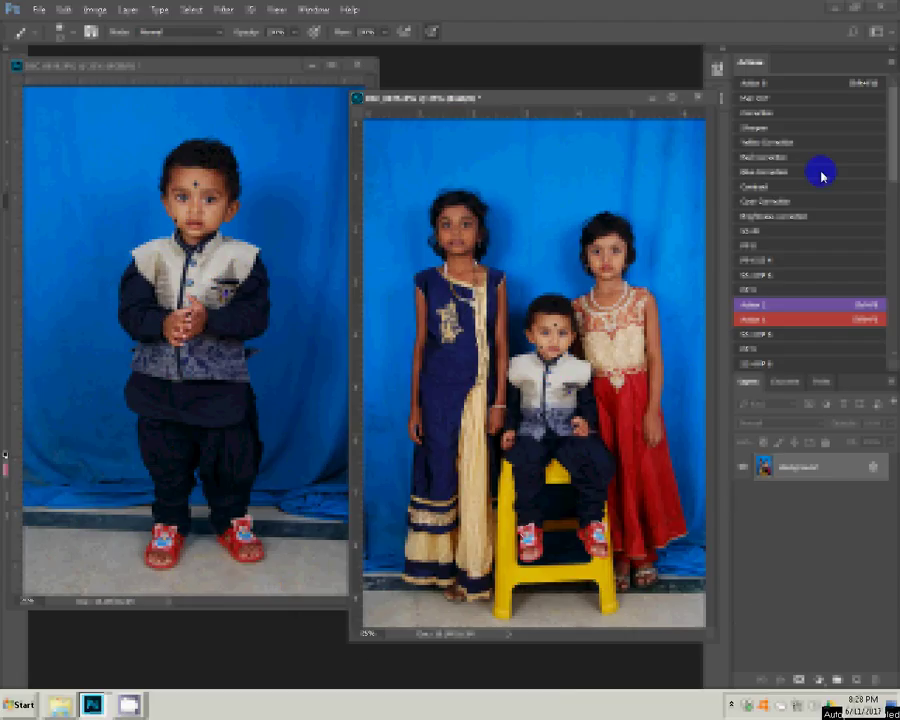